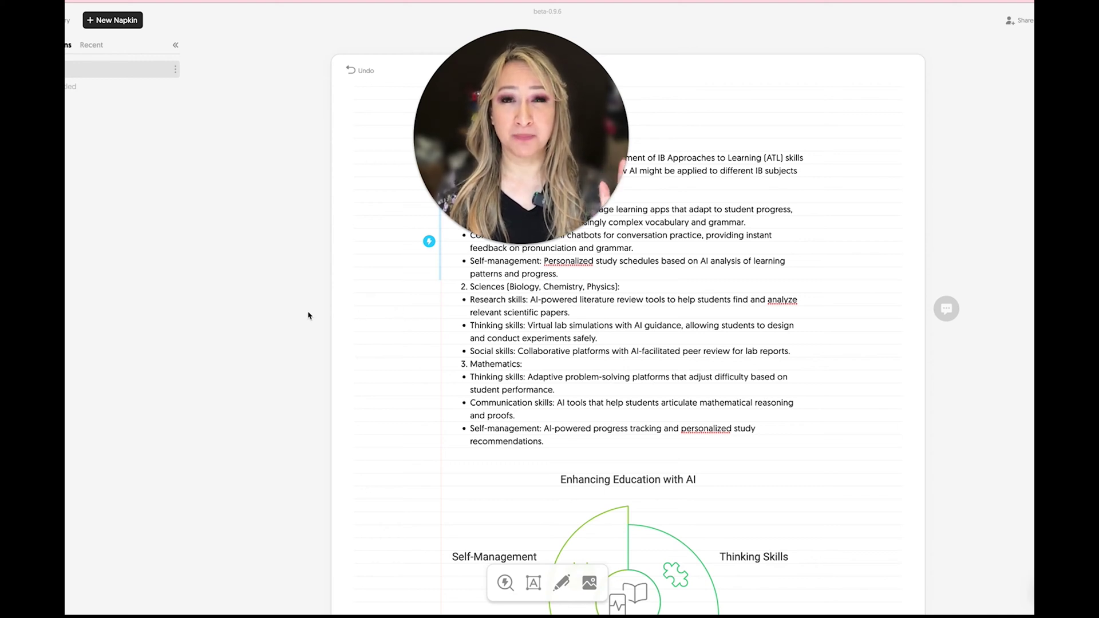
Create a new blank napkin and begin typing its title 'Tes'
left_click_drag(499, 157, 253, 312)
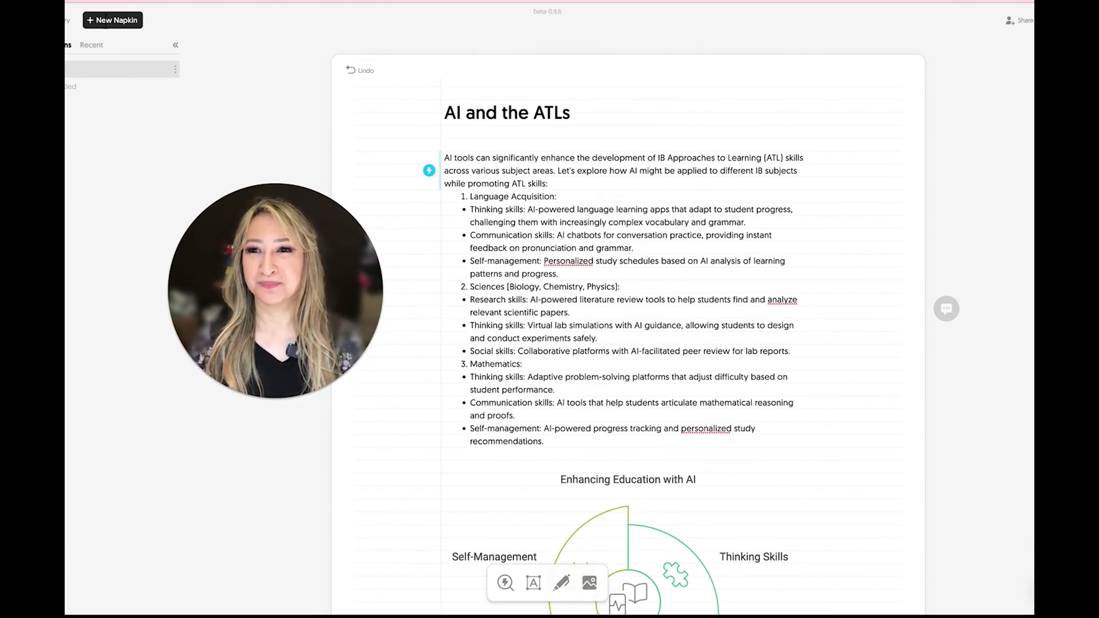
left_click(106, 22)
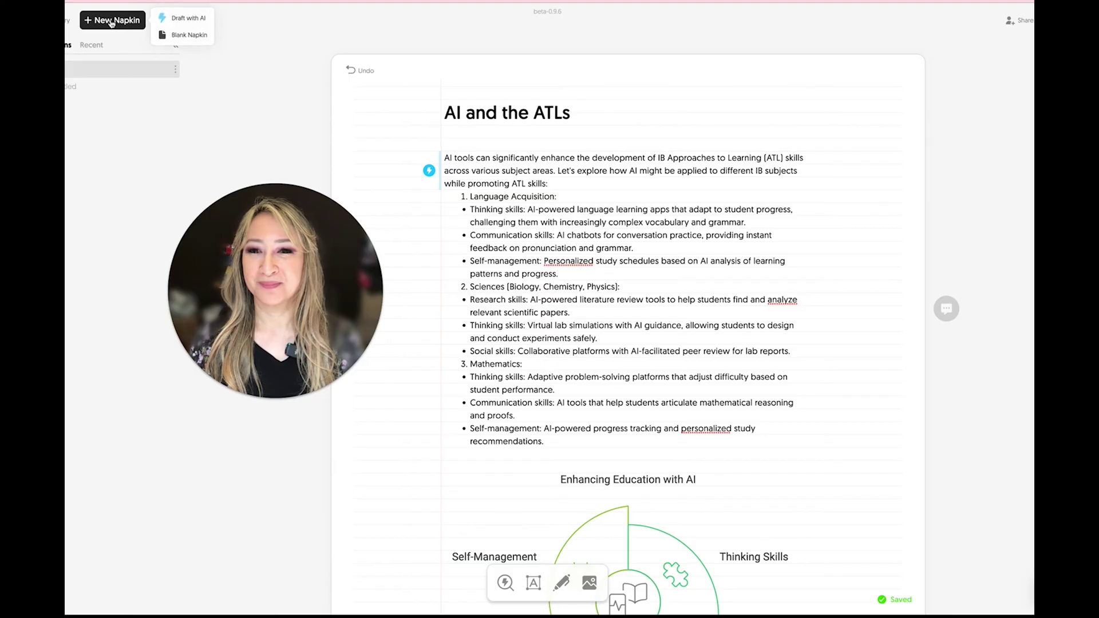
left_click(187, 37)
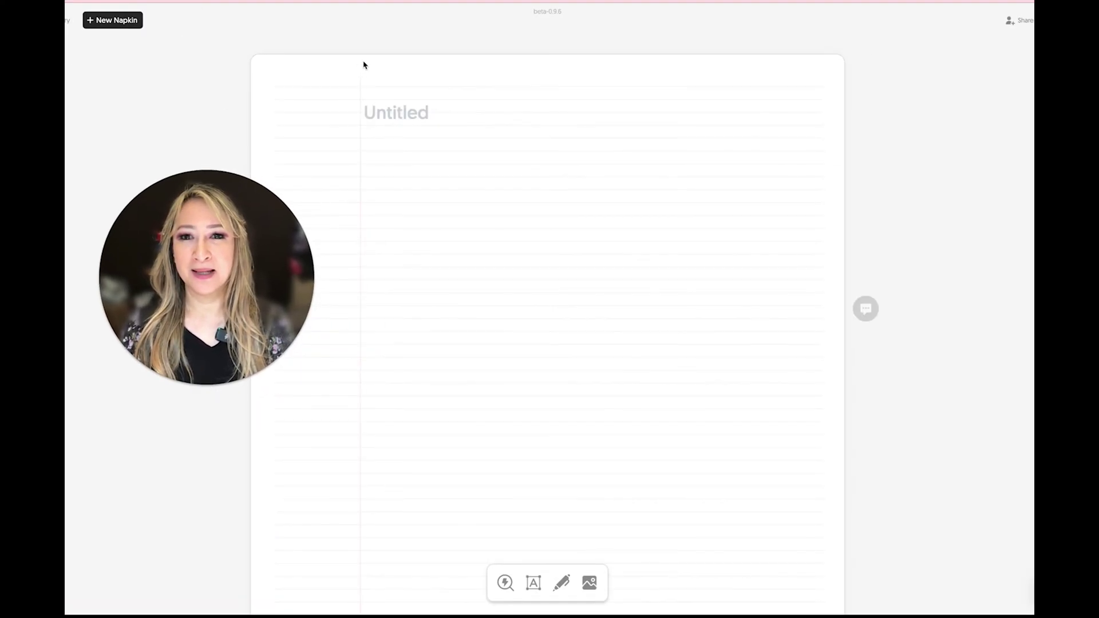
left_click(383, 110)
type("Tes")
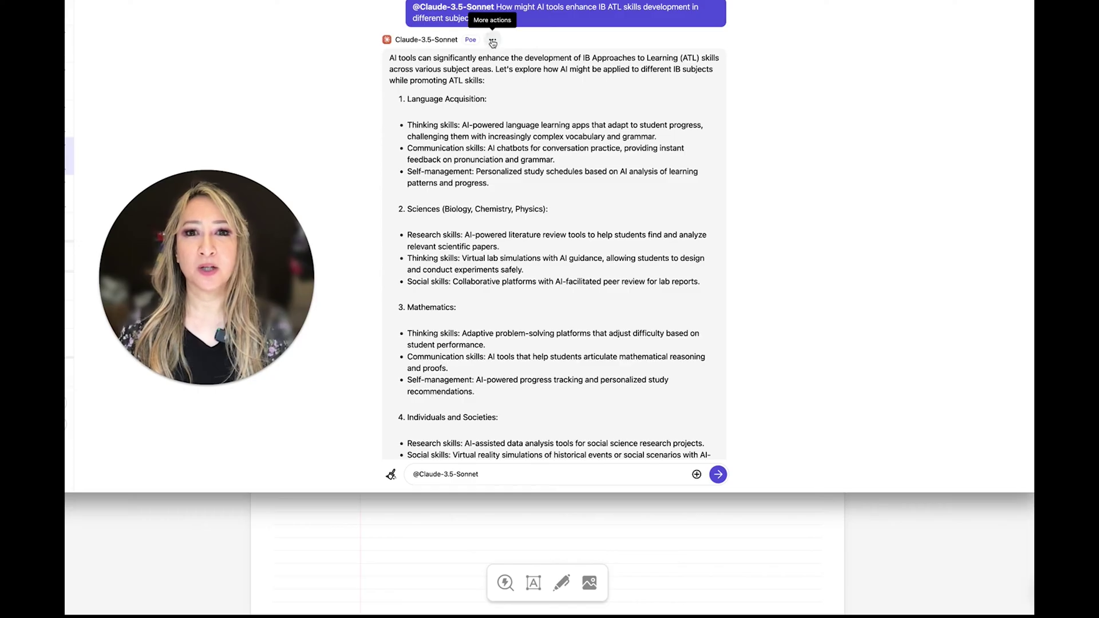
Copy Claude's full IB ATL answer from Poe and return to the Test napkin
left_click(492, 39)
left_click(423, 100)
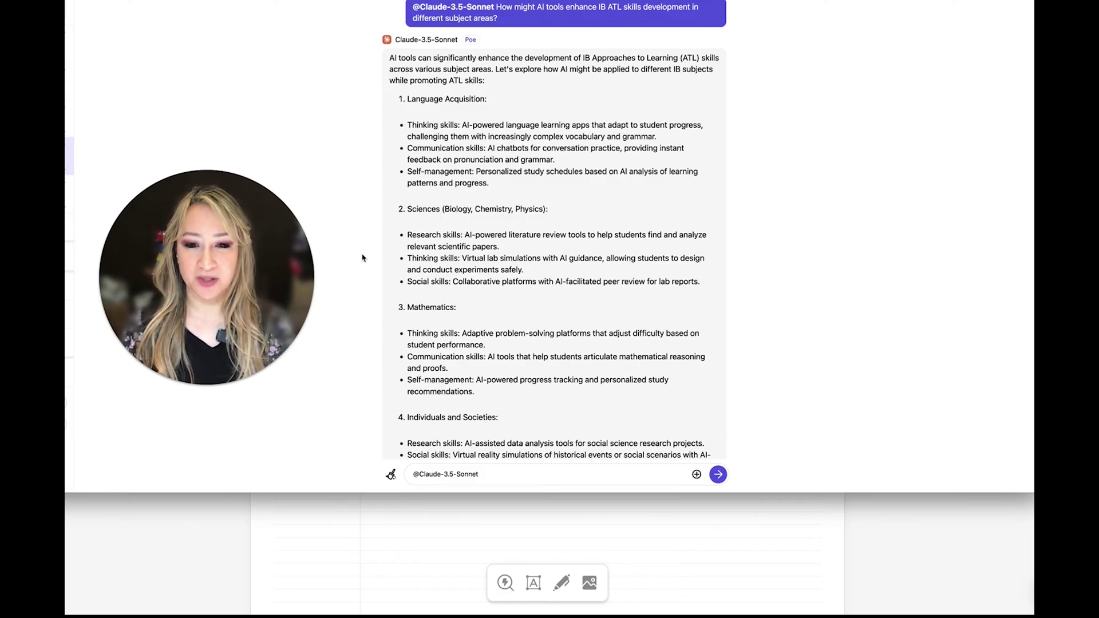
left_click(363, 567)
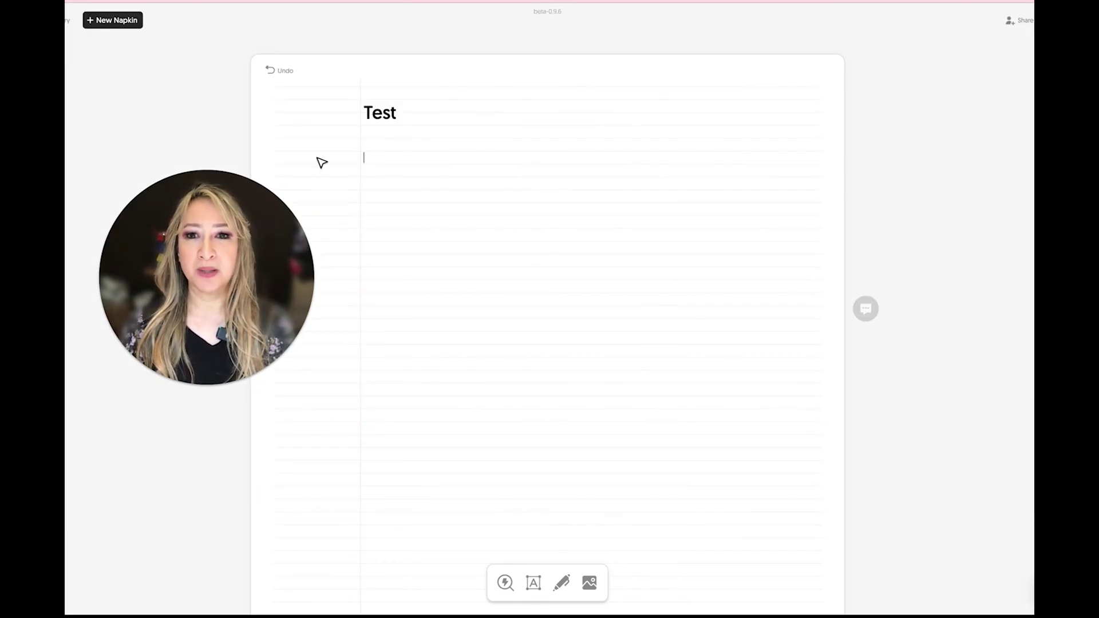
Paste Claude's answer into the Test napkin and generate a visual for the Mathematics block
key("ctrl+v")
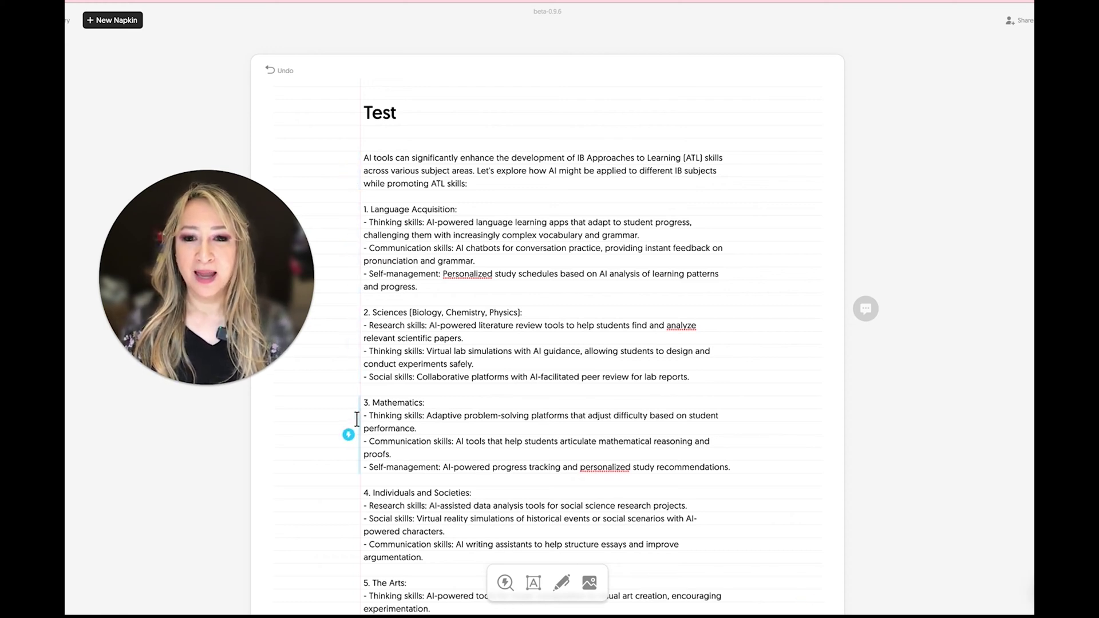
scroll(359, 417, "down", 2)
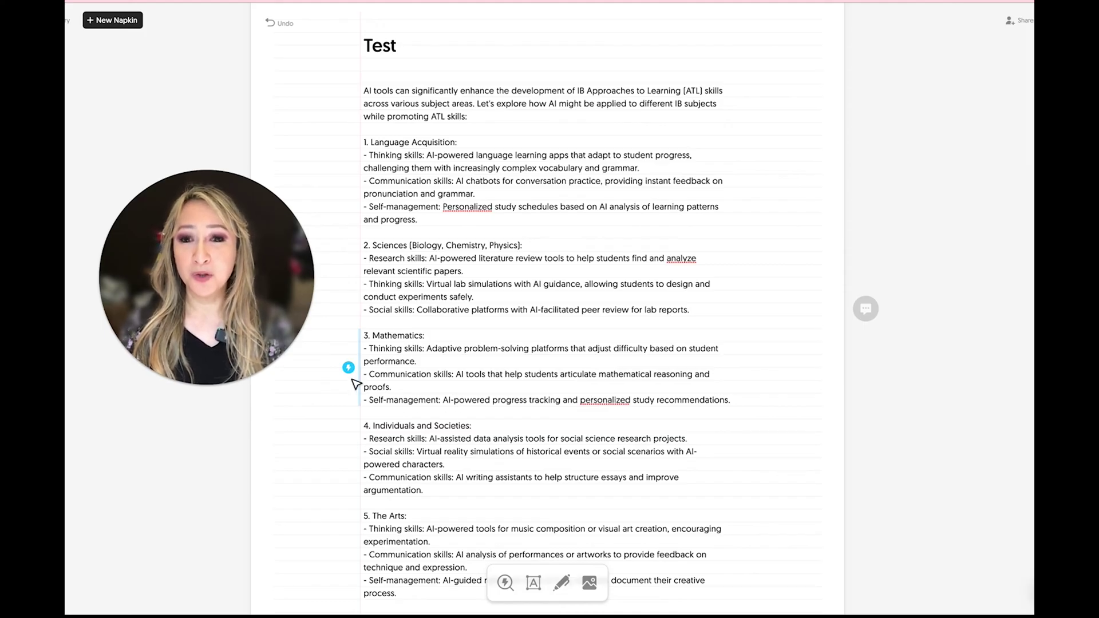
left_click_drag(182, 325, 827, 180)
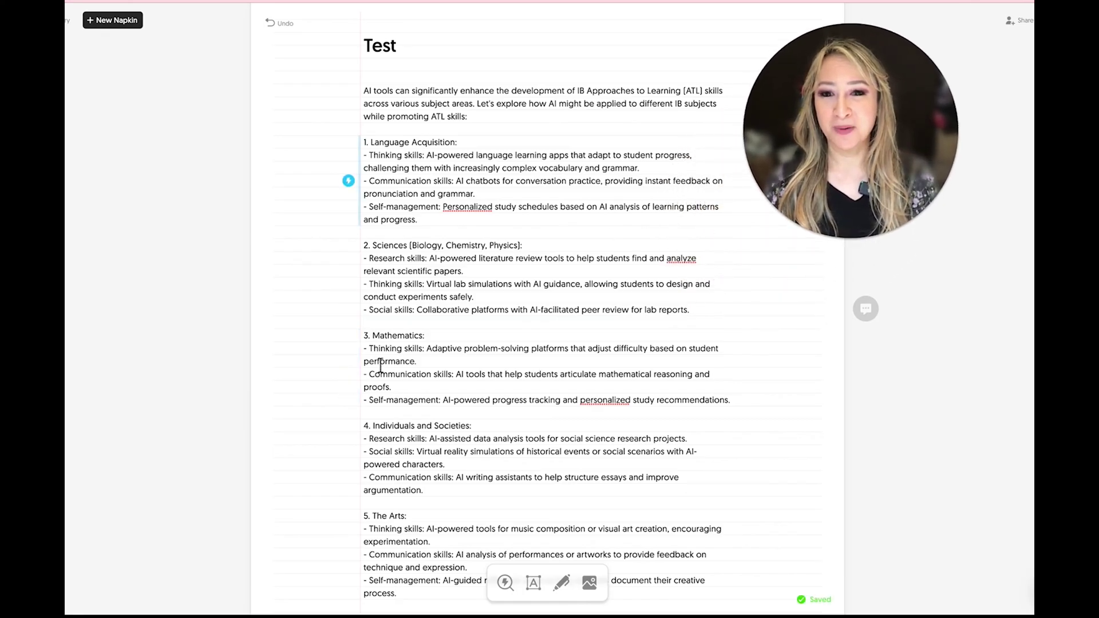
left_click(350, 367)
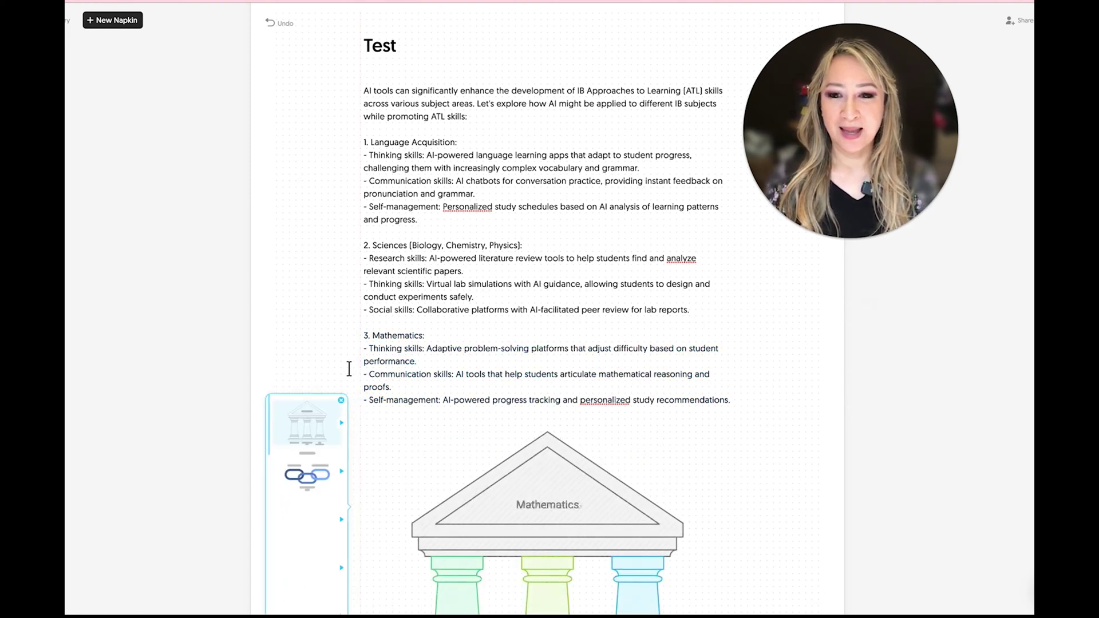
Style the Mathematics visual as a green-blue arc diagram with icons, an owl and handwritten lettering
left_click(308, 470)
scroll(400, 444, "down", 2)
scroll(559, 443, "down", 2)
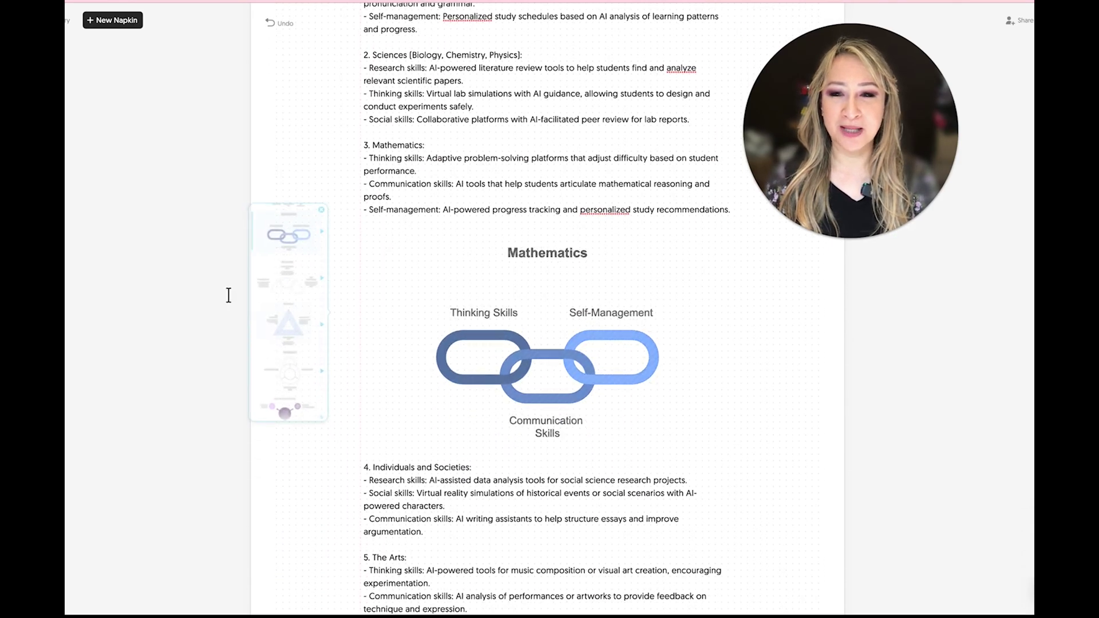
left_click(287, 242)
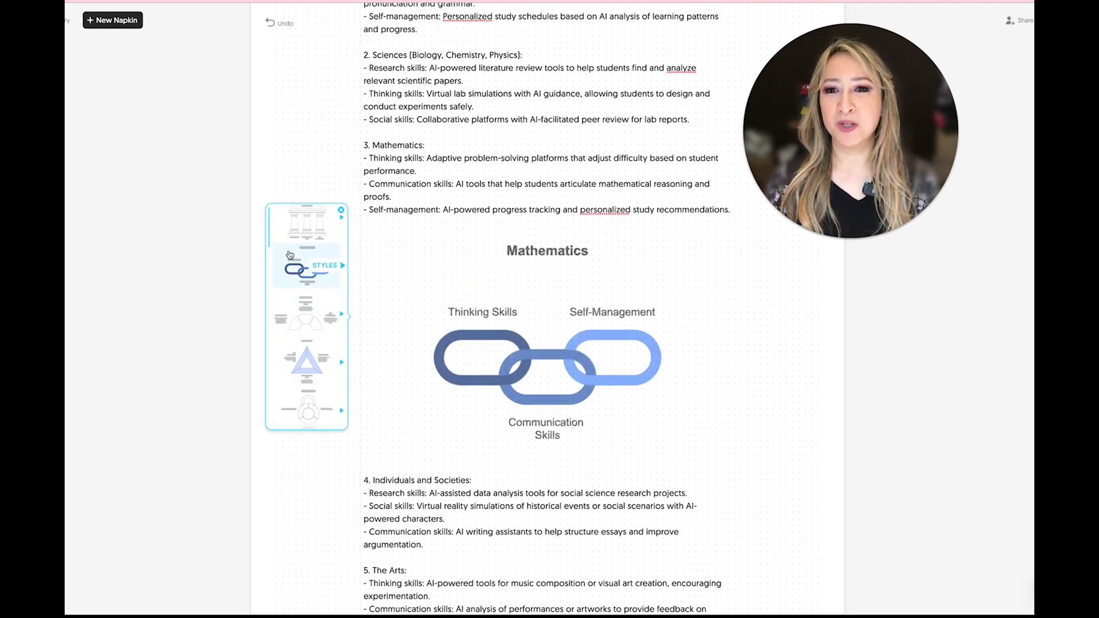
scroll(299, 229, "up", 1)
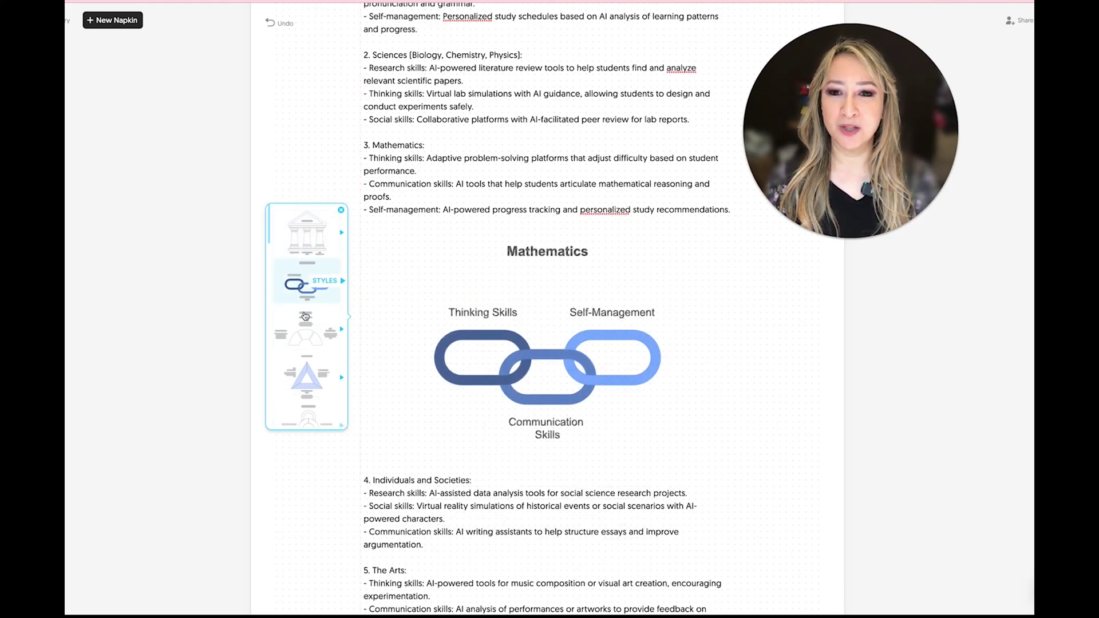
left_click(308, 341)
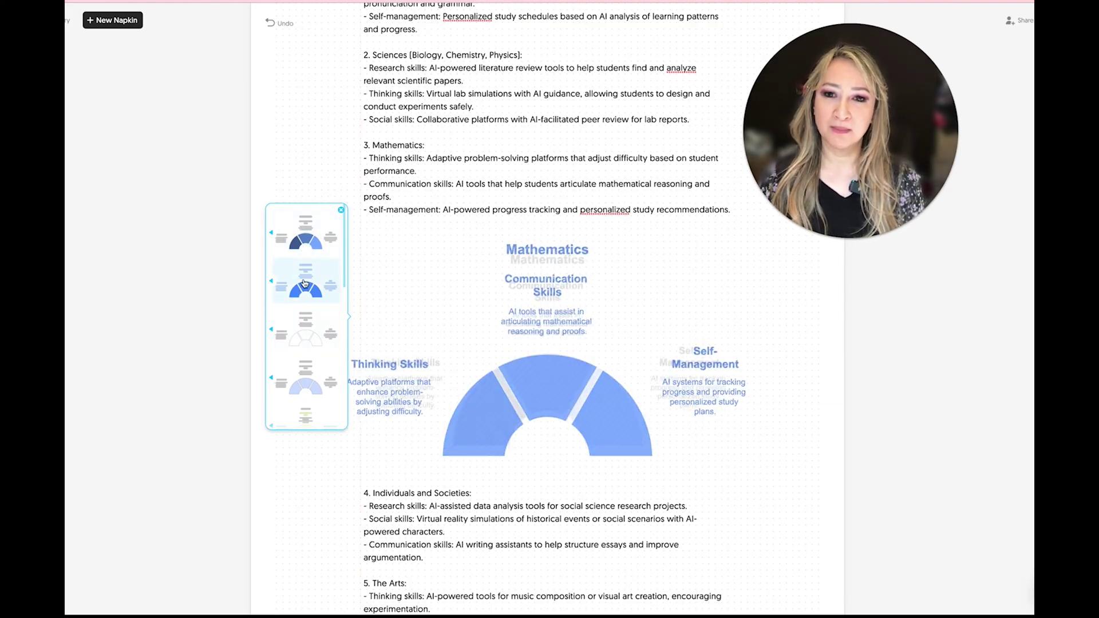
scroll(308, 398, "down", 2)
left_click(308, 398)
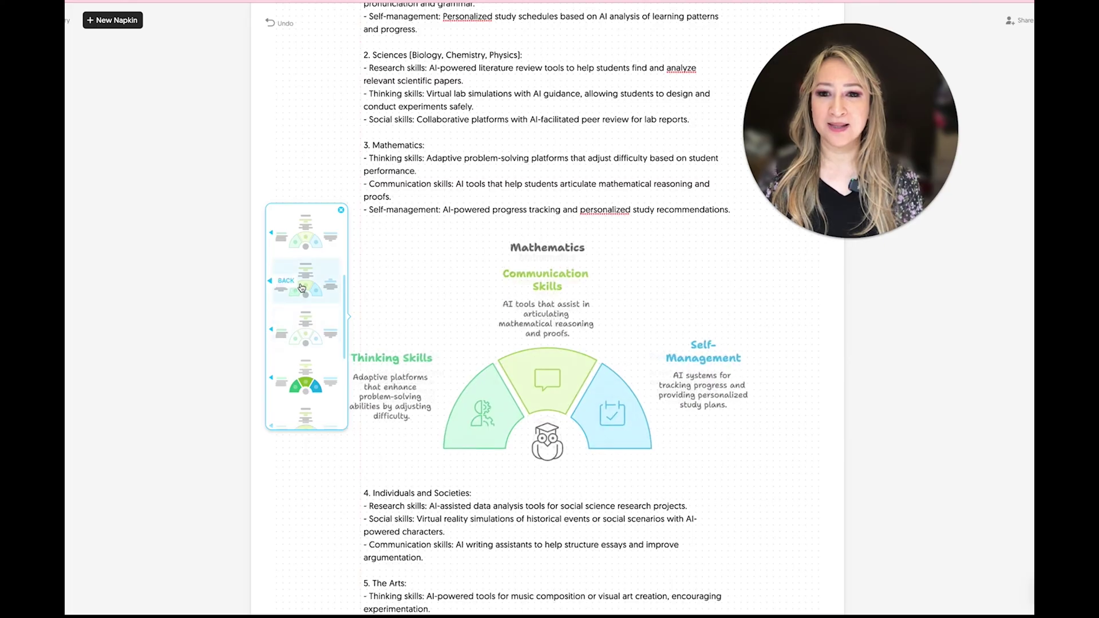
left_click(549, 380)
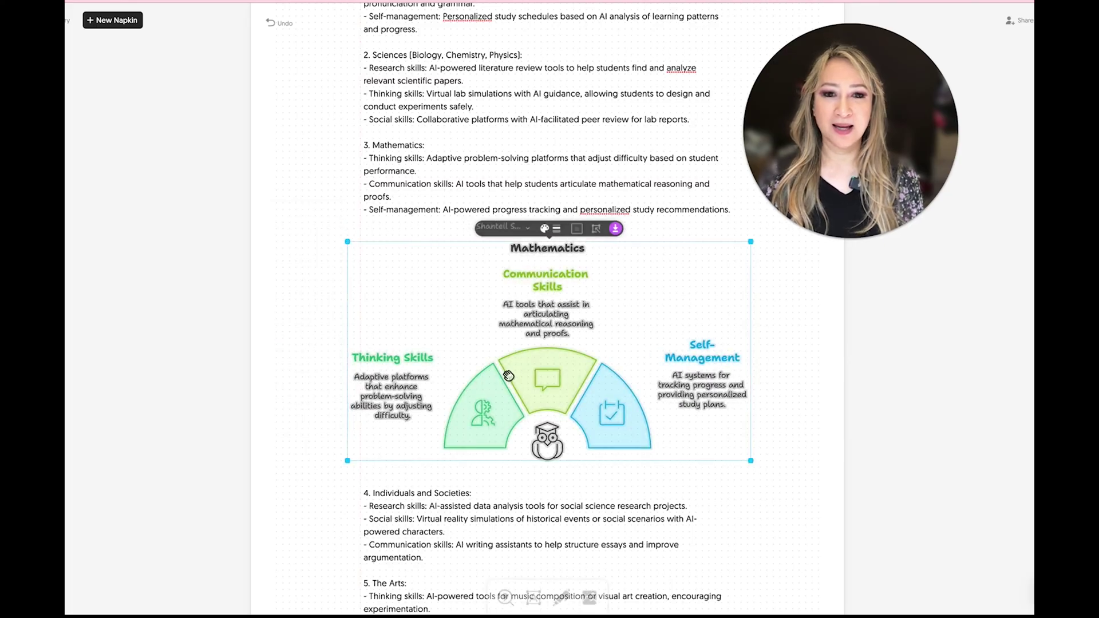
Replace the Communication Skills speech-bubble icon with a sharing-style bubble with connected nodes
left_click(548, 381)
left_click(519, 343)
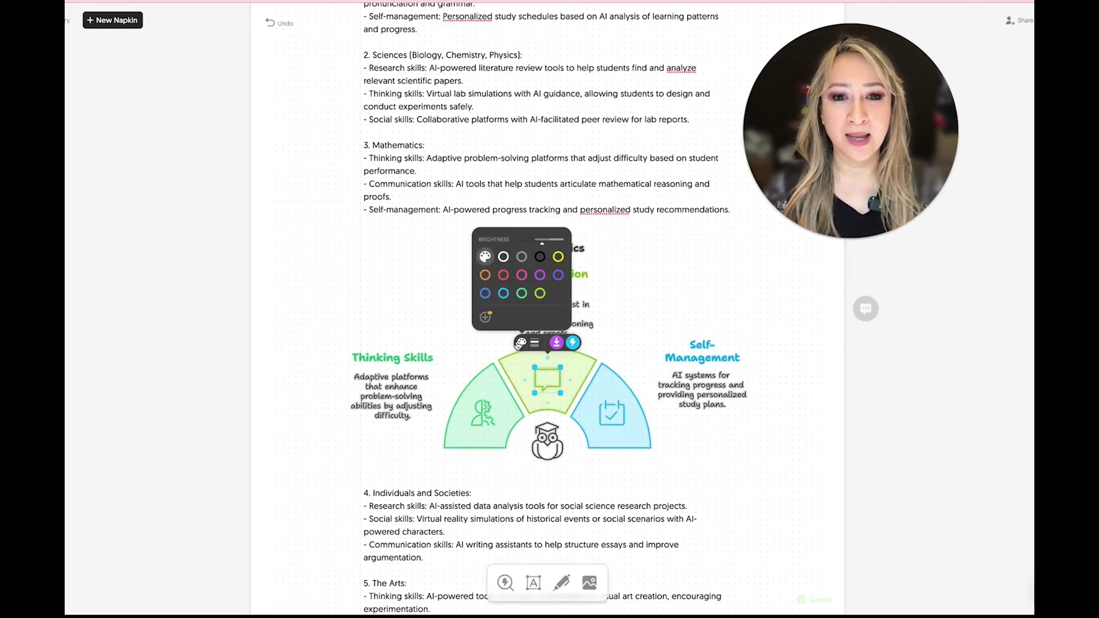
left_click(520, 343)
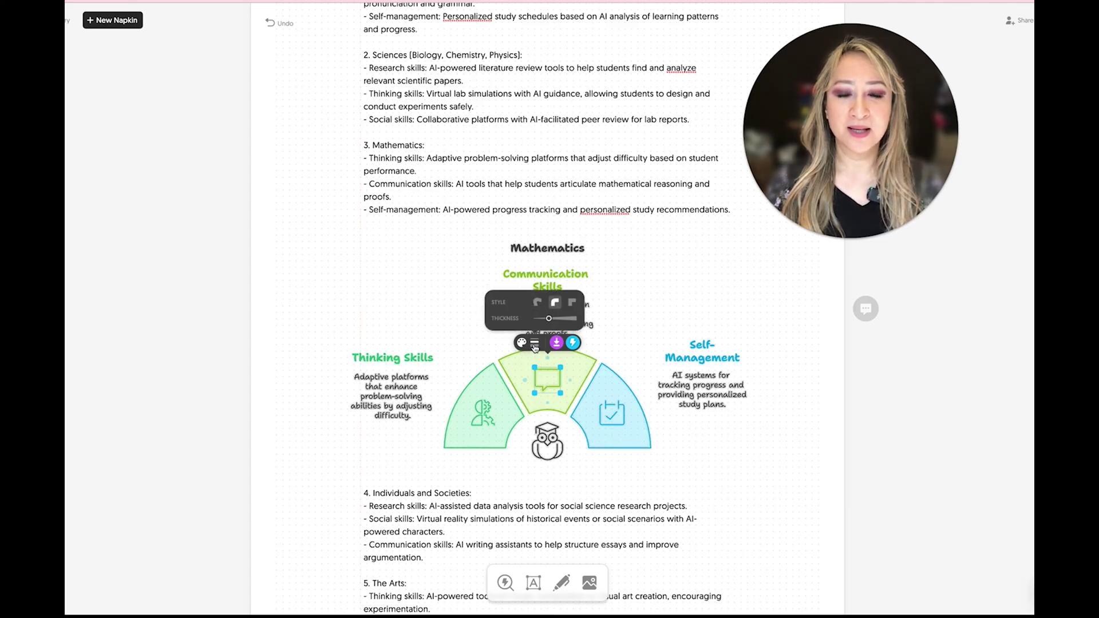
left_click(573, 343)
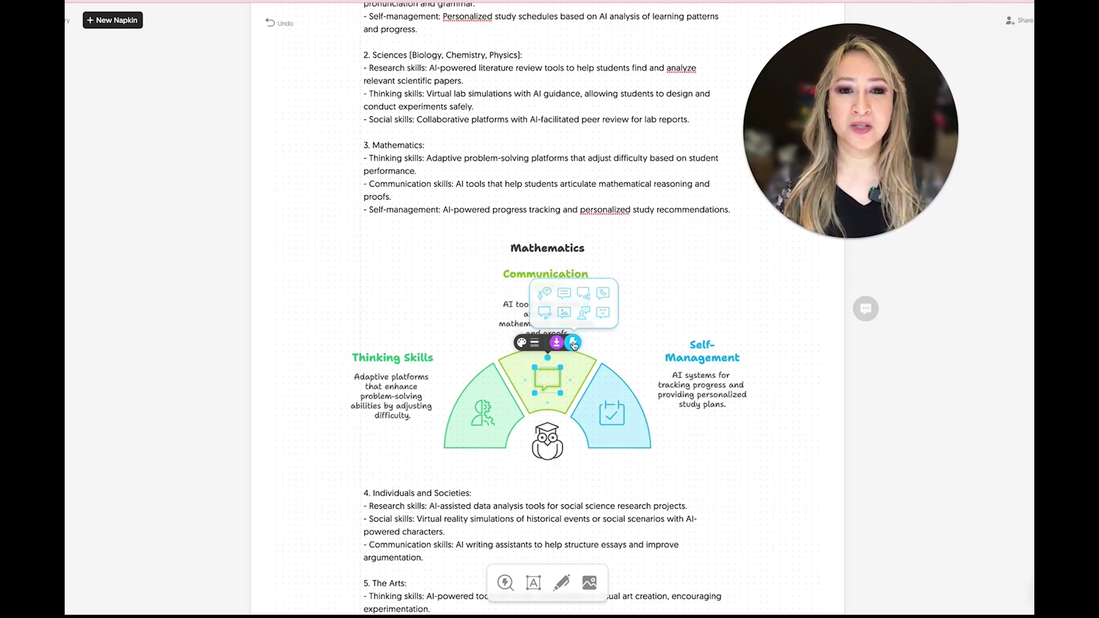
left_click(585, 293)
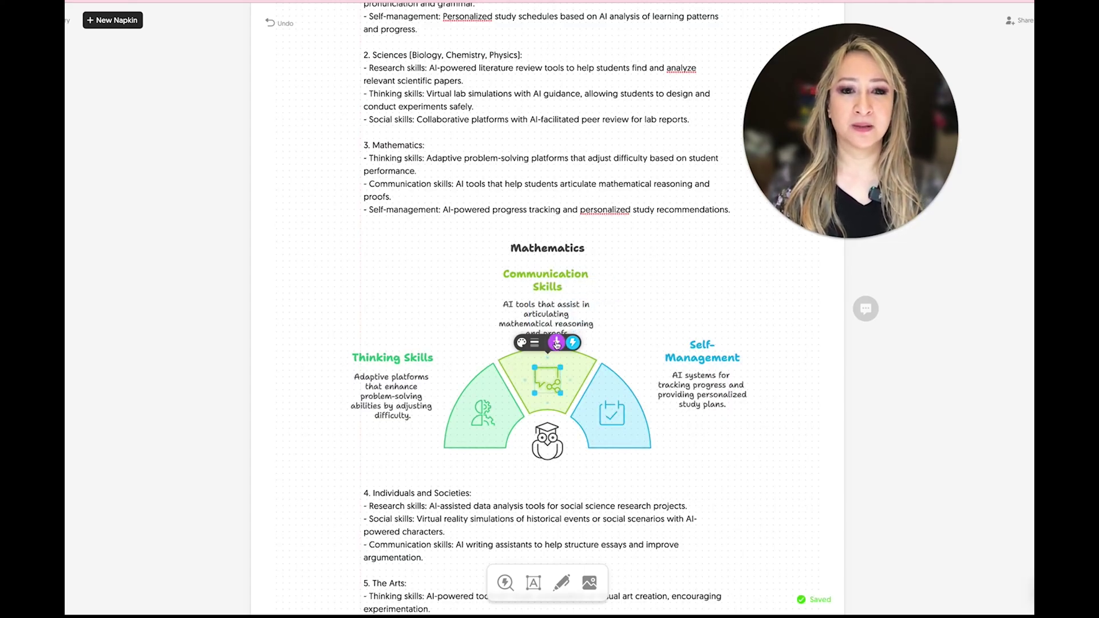
left_click(342, 281)
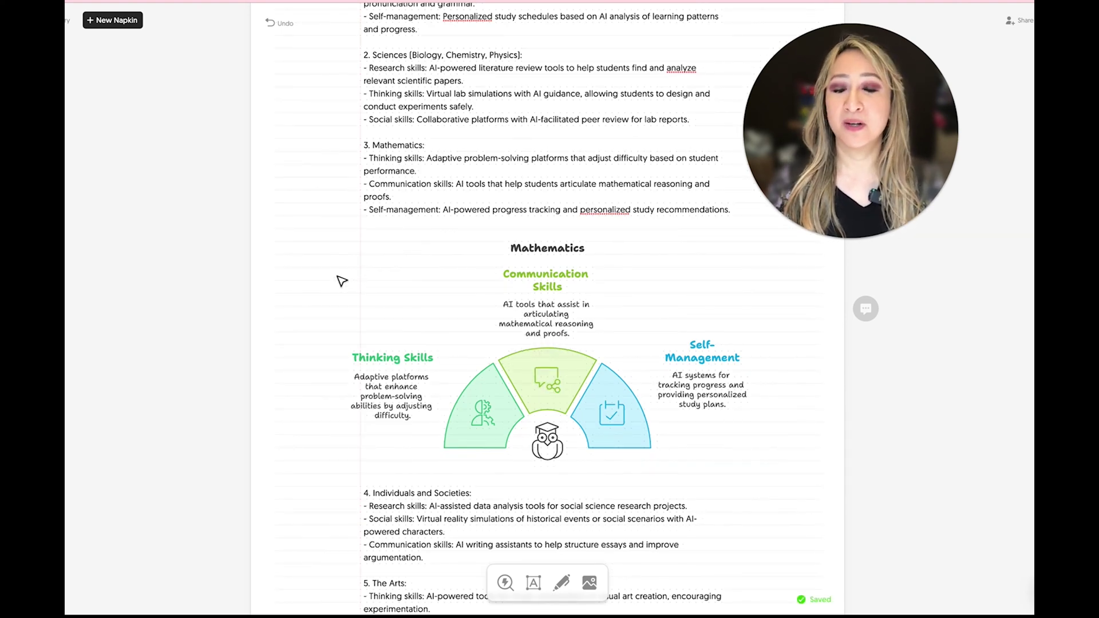
scroll(315, 329, "down", 1)
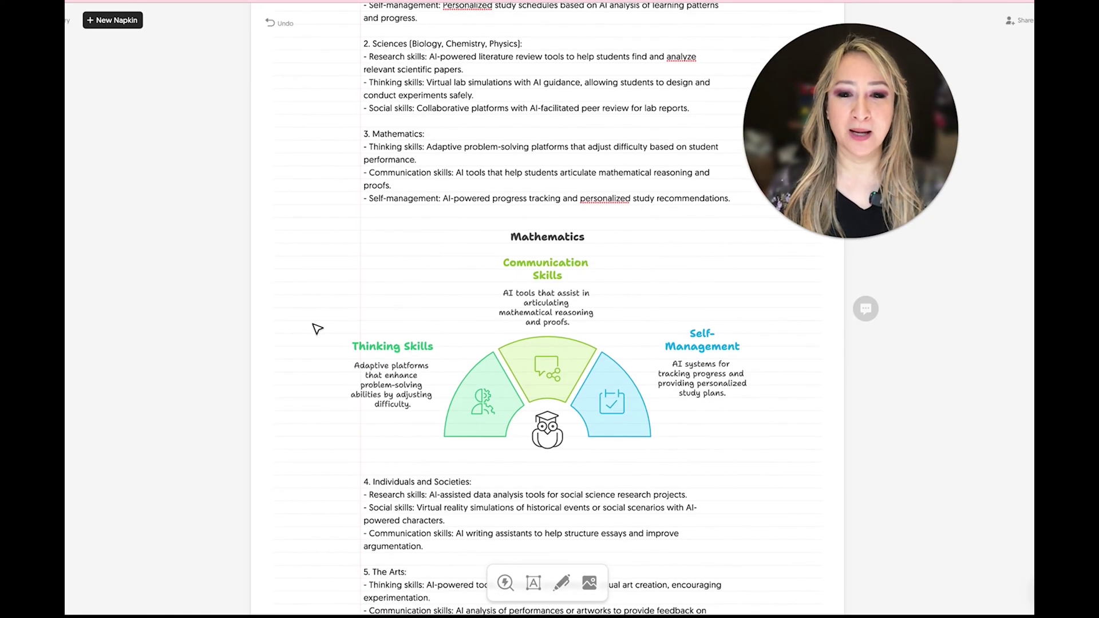
Add a colourful 'AI in Education' ring diagram of Communication, Research and Social Skills to section 4
scroll(318, 329, "down", 1)
scroll(320, 328, "down", 3)
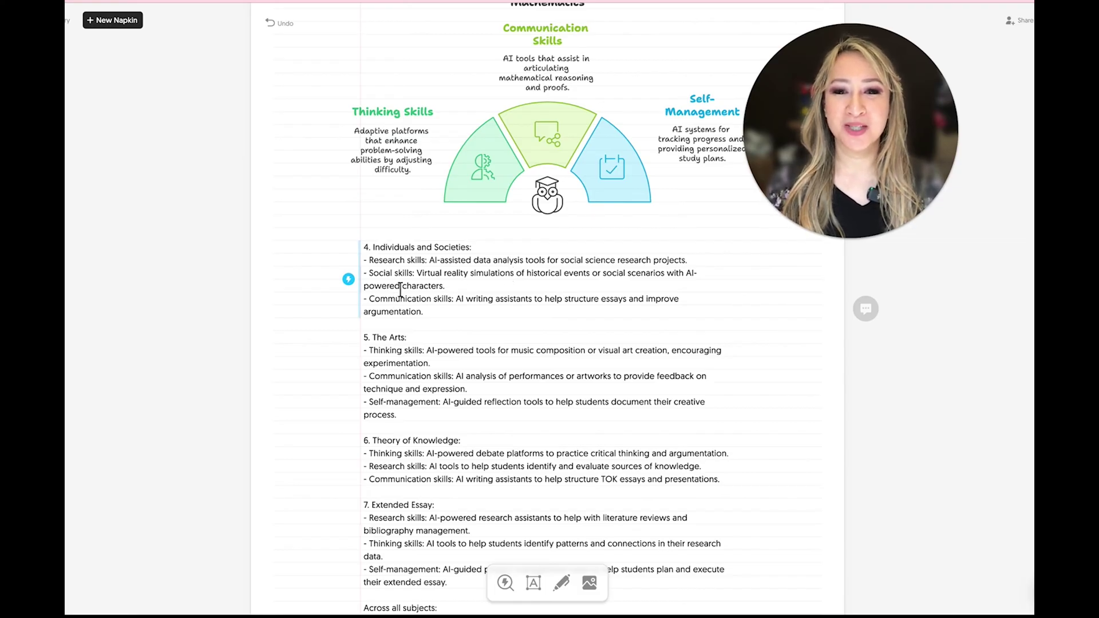
left_click(348, 280)
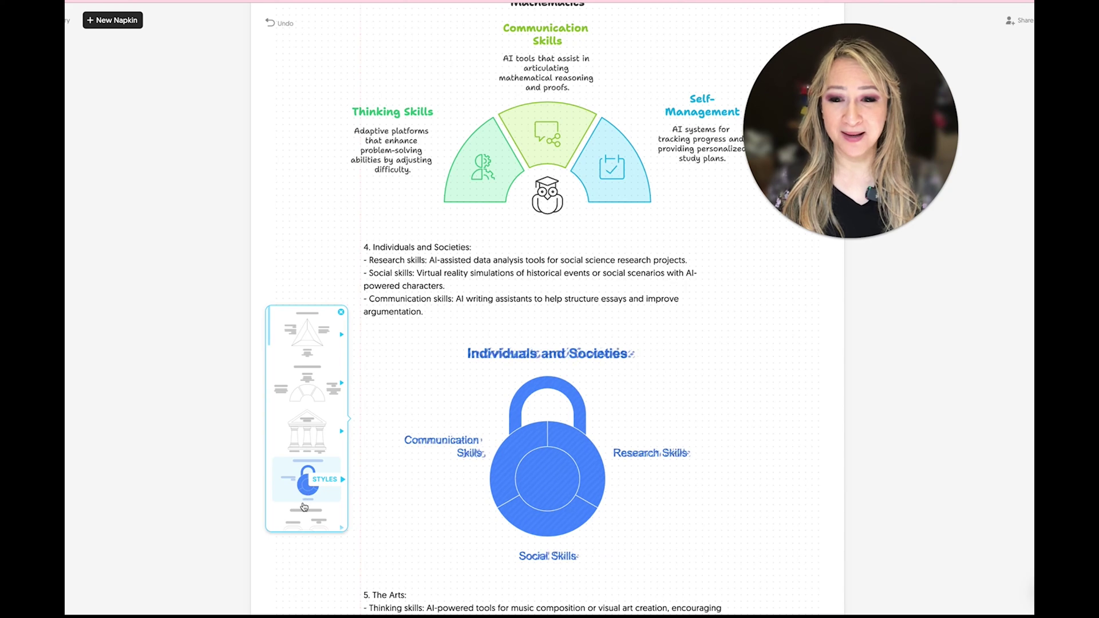
scroll(305, 493, "down", 1)
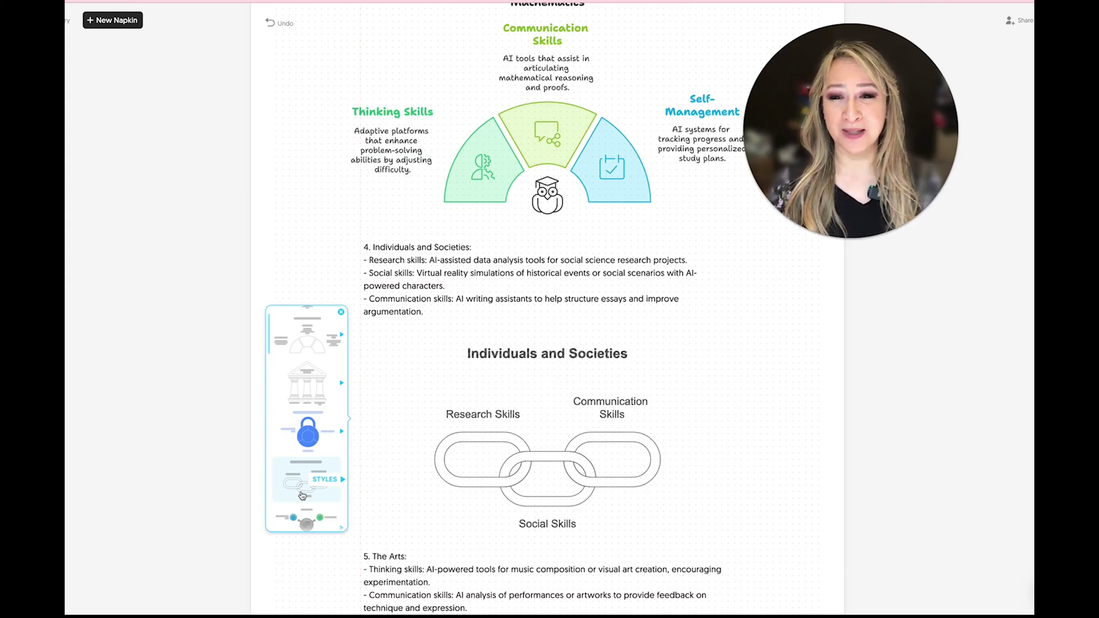
scroll(303, 487, "down", 1)
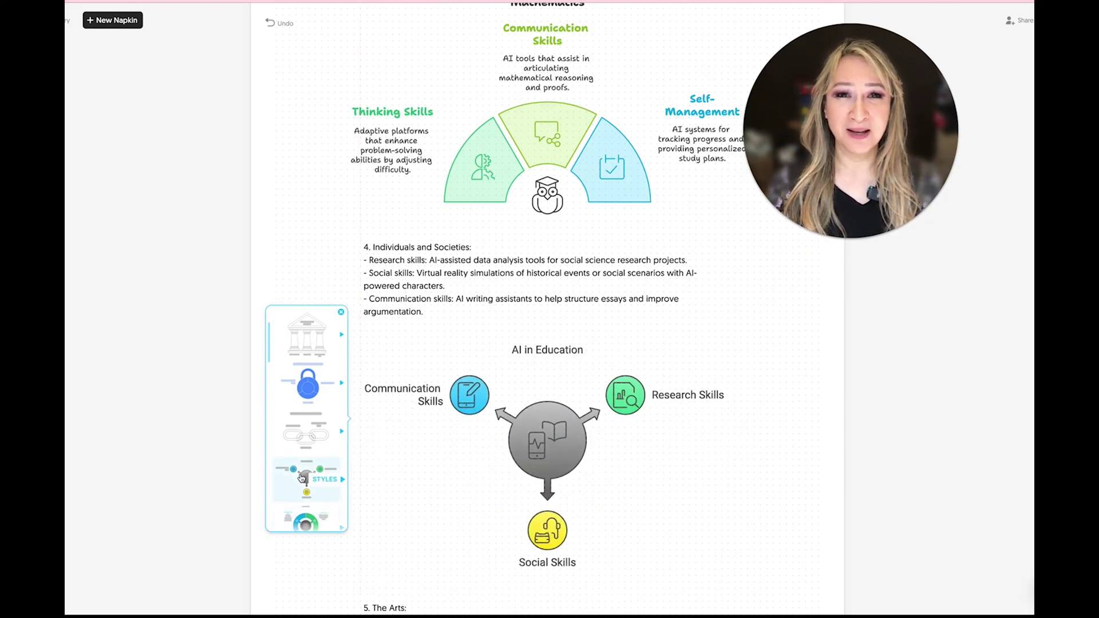
scroll(301, 477, "down", 2)
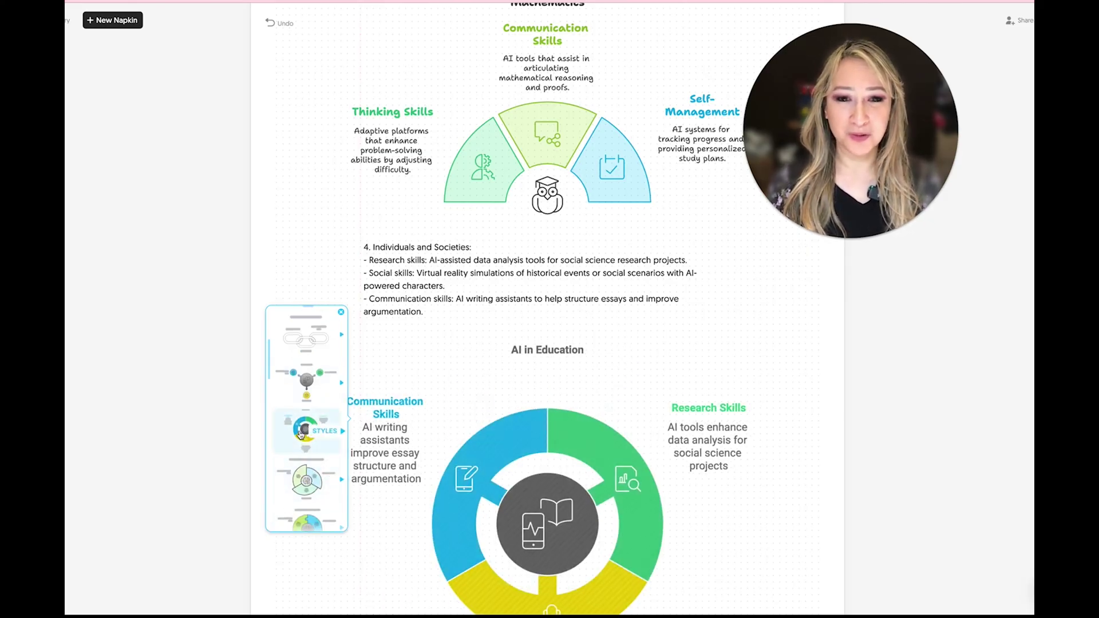
scroll(300, 434, "down", 2)
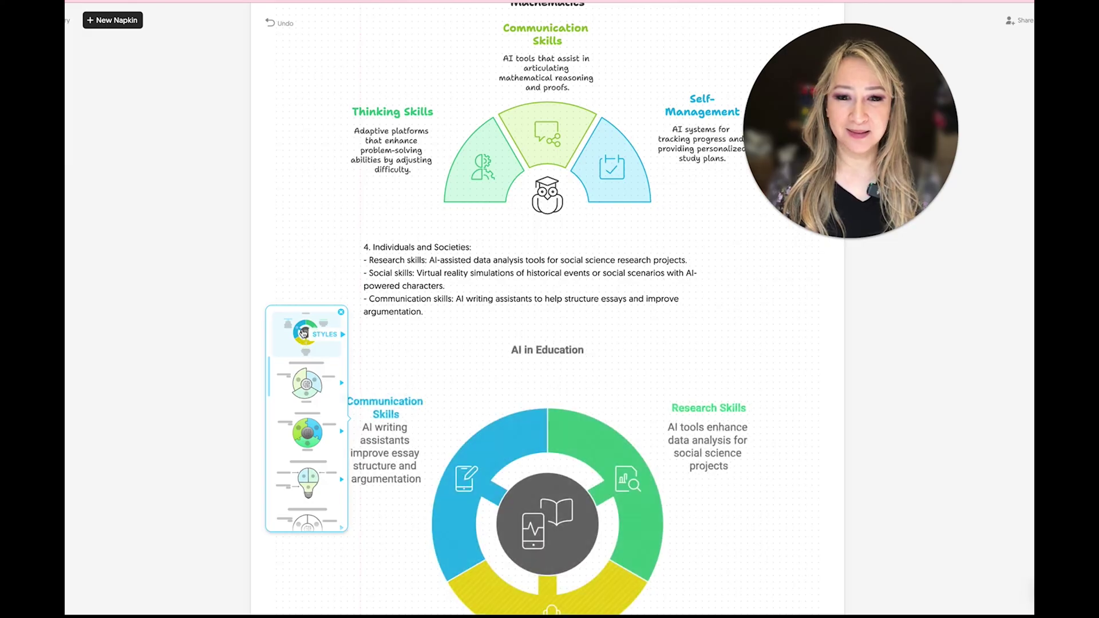
left_click(468, 412)
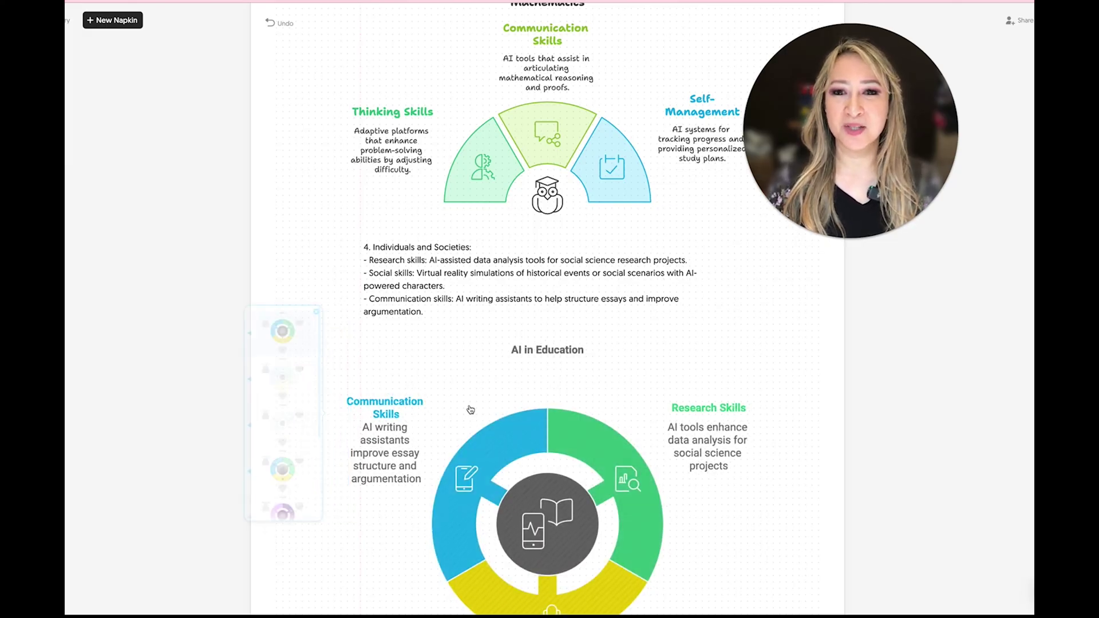
Compare the ring diagram's outline, purple, pastel and colourful variants, then apply the pastel outline one
scroll(471, 410, "down", 1)
scroll(471, 410, "down", 2)
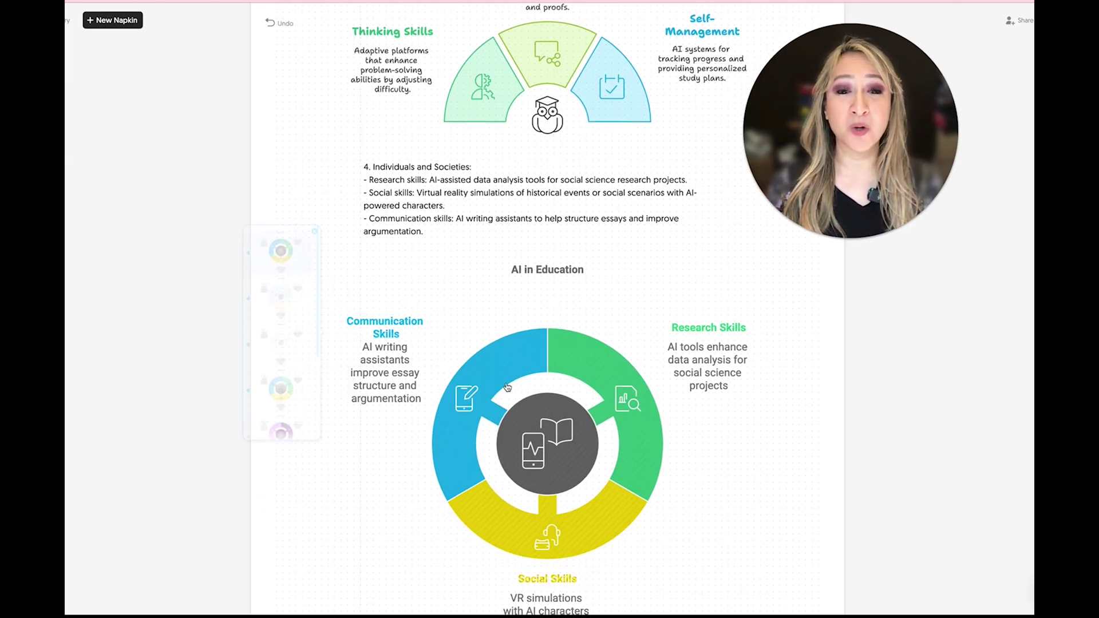
left_click(289, 297)
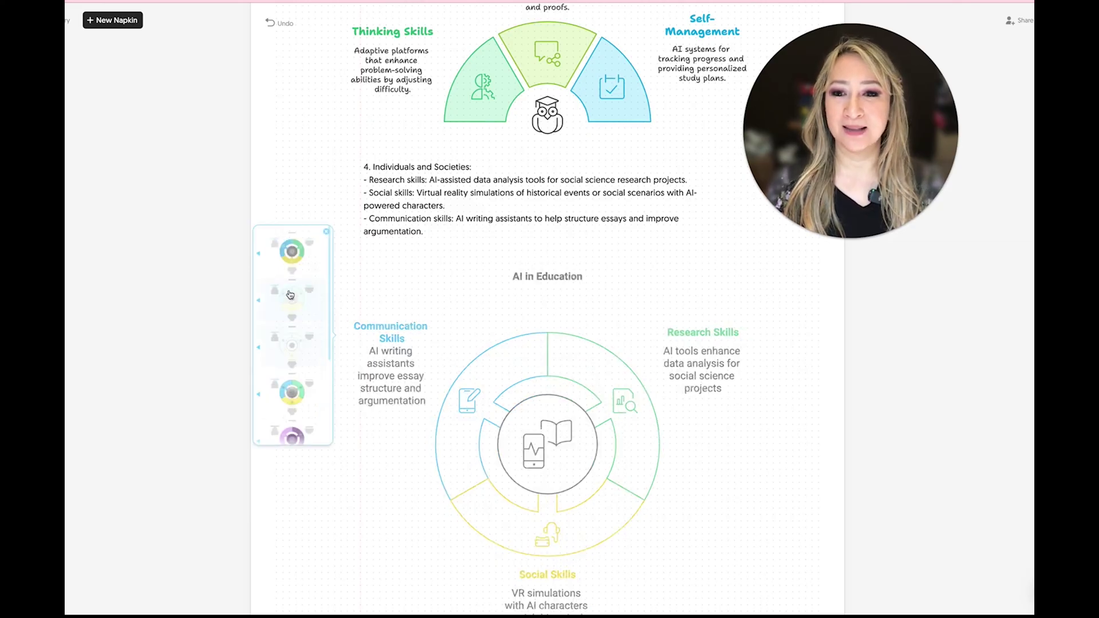
scroll(297, 344, "down", 3)
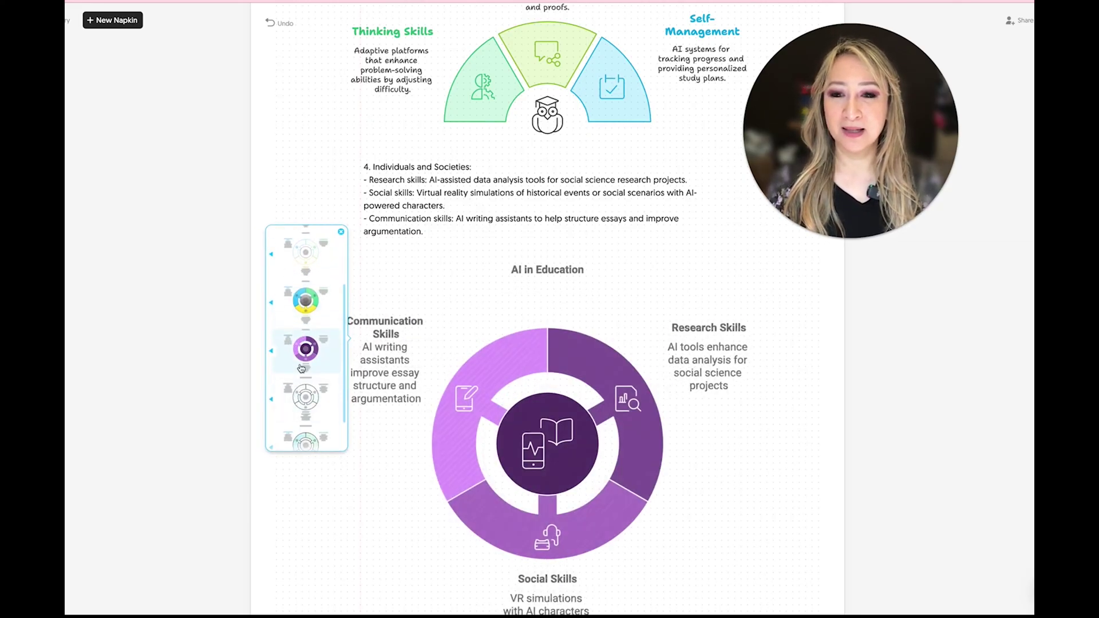
scroll(302, 372, "down", 2)
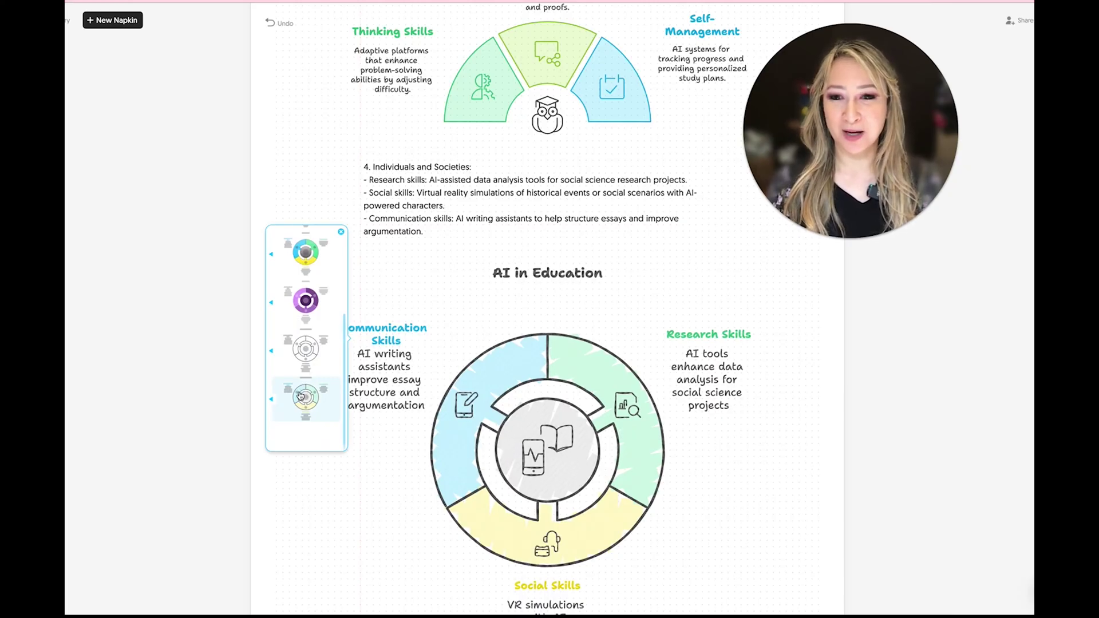
scroll(300, 373, "up", 3)
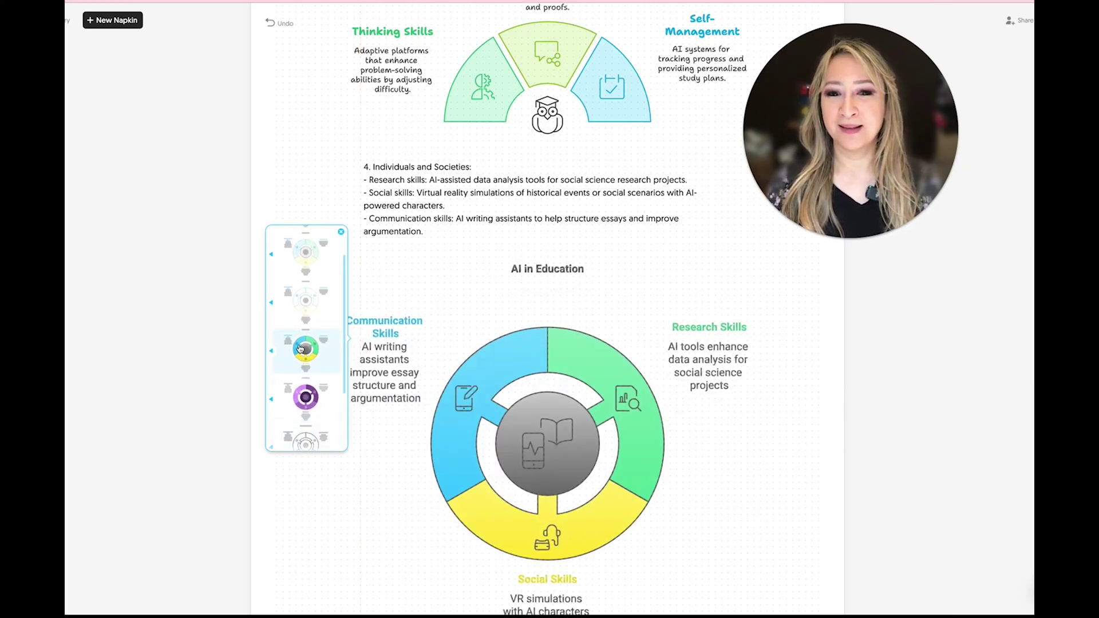
scroll(301, 348, "up", 2)
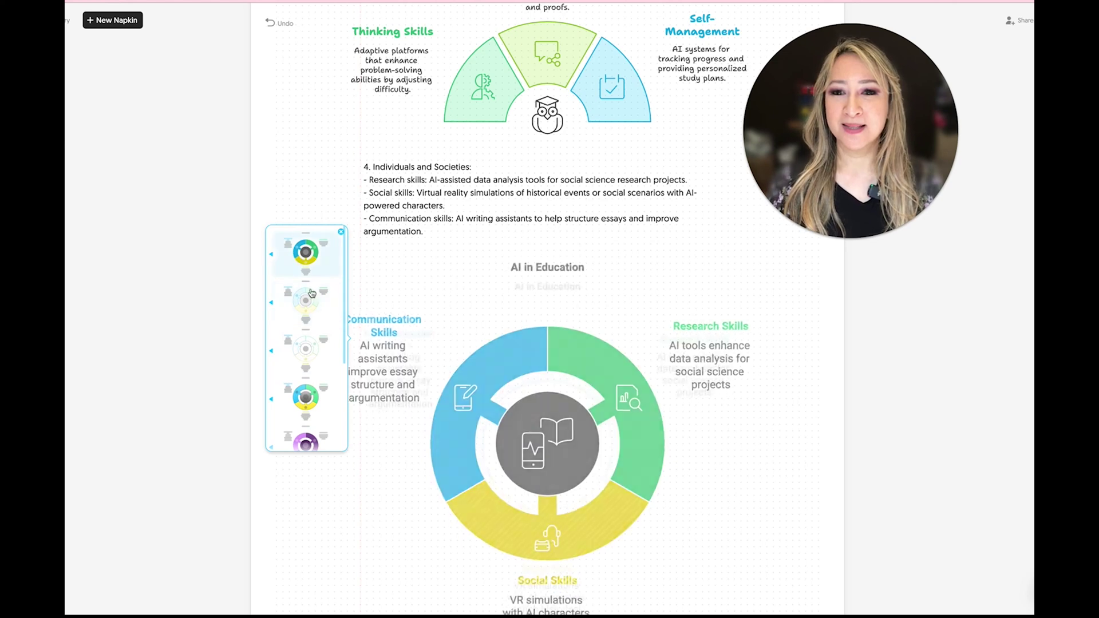
left_click(560, 390)
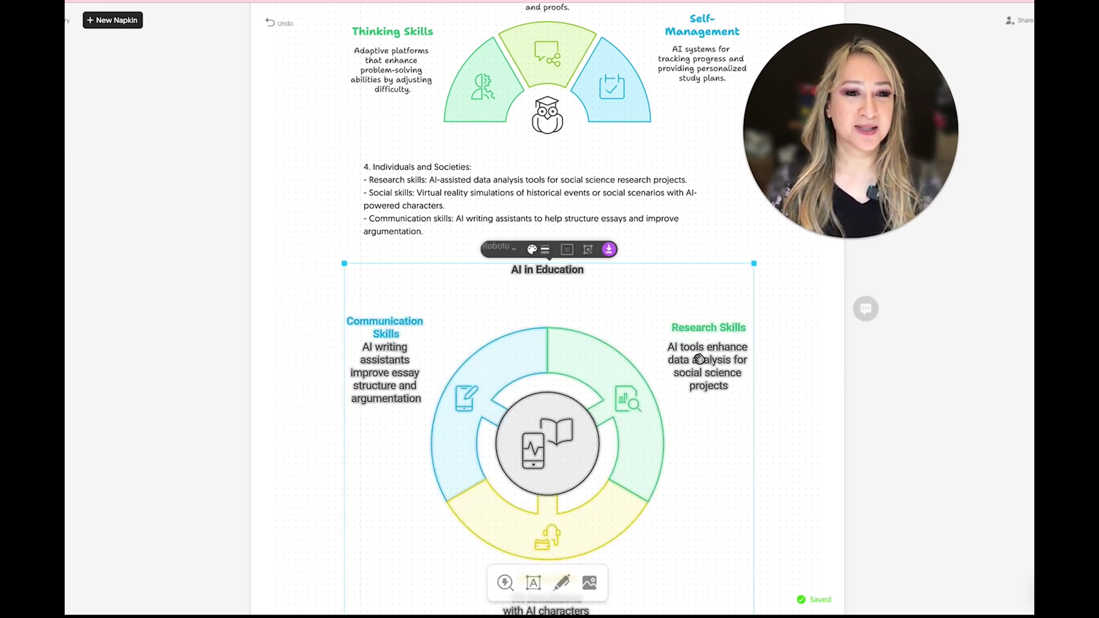
Open the export options for the pastel ring diagram, with PNG format and light colour mode
scroll(453, 384, "down", 2)
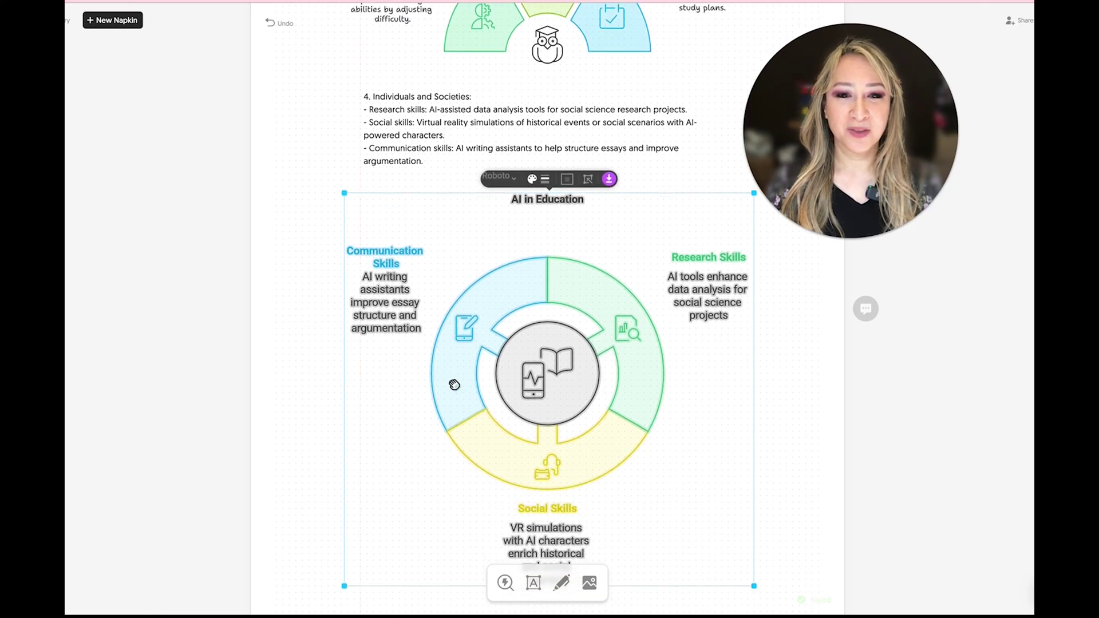
left_click(608, 179)
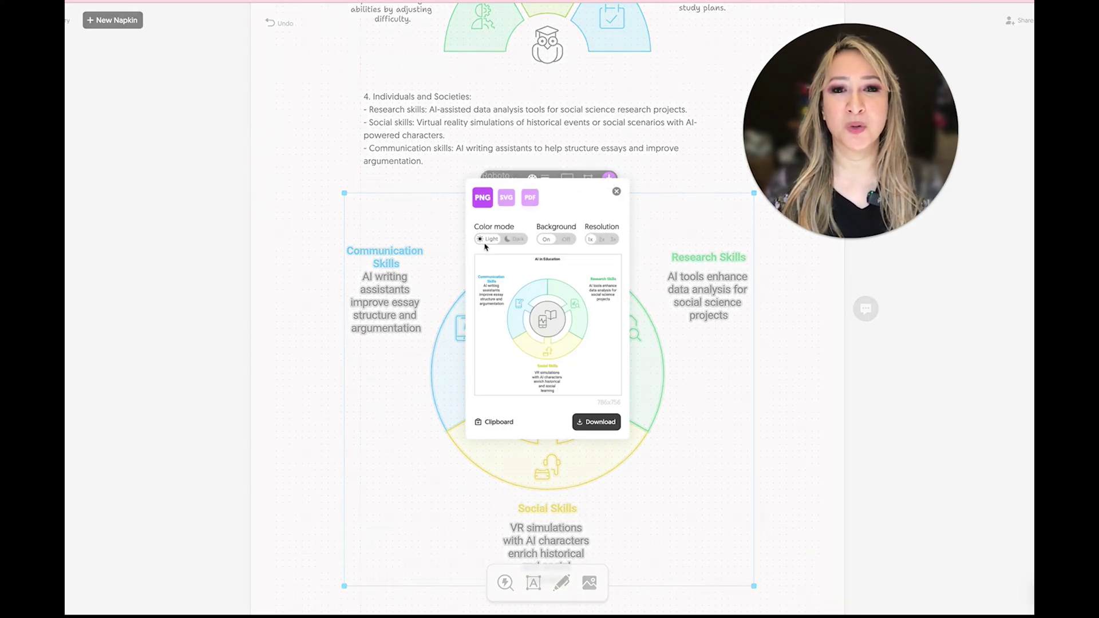